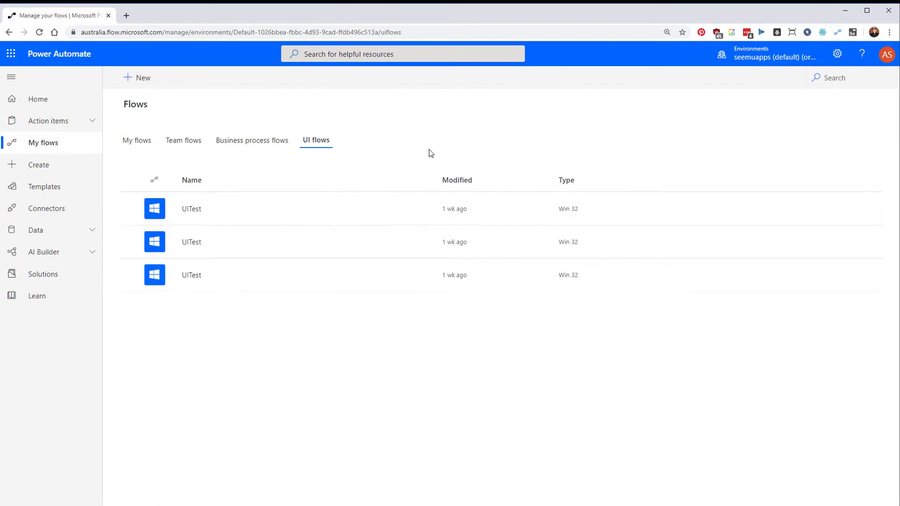
Create a new UI flow of the Desktop app type named "Youtube demo"
left_click(137, 78)
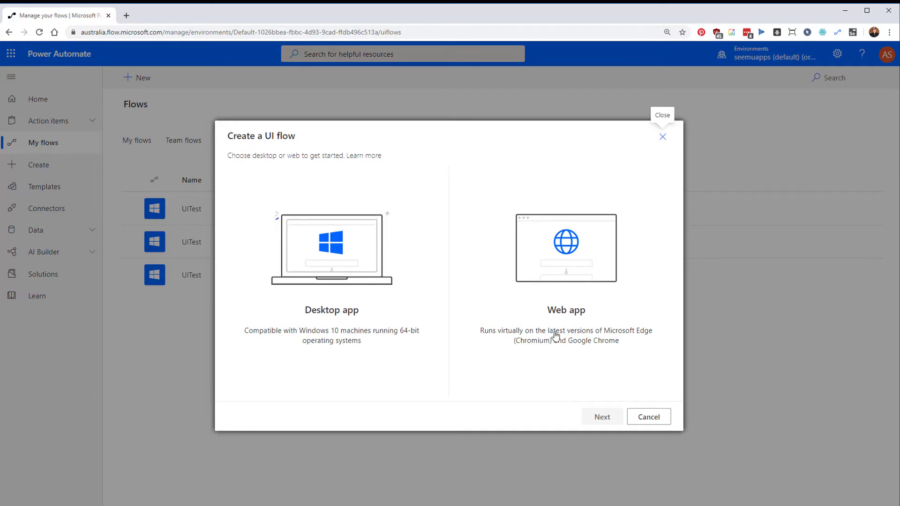
left_click(324, 310)
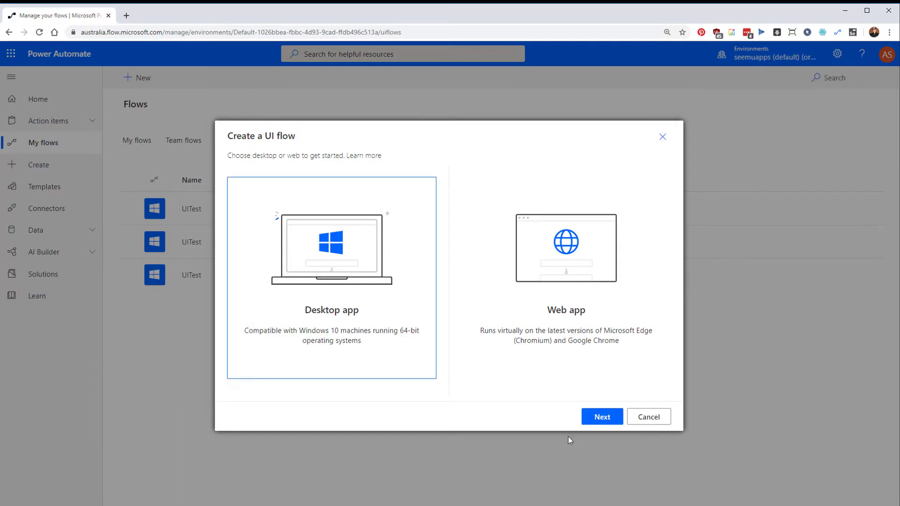
left_click(601, 417)
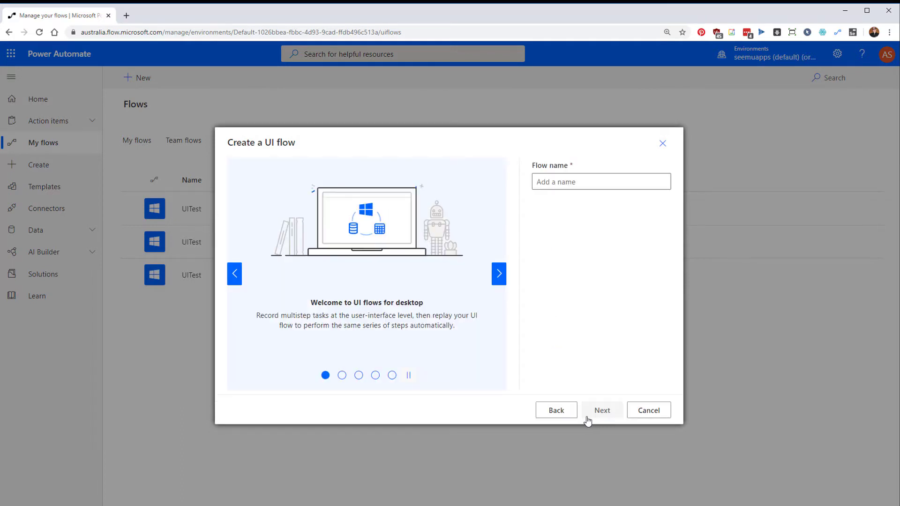
left_click(572, 183)
type("Youtube demo")
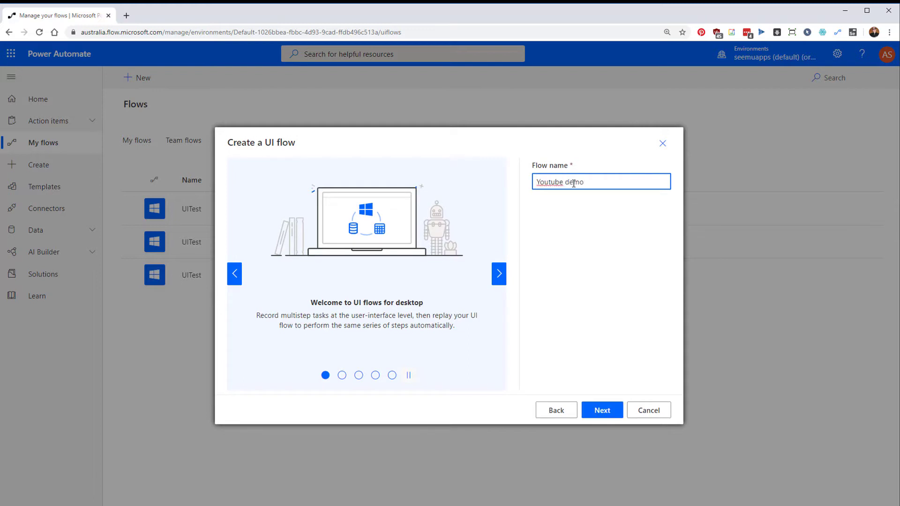
left_click(608, 413)
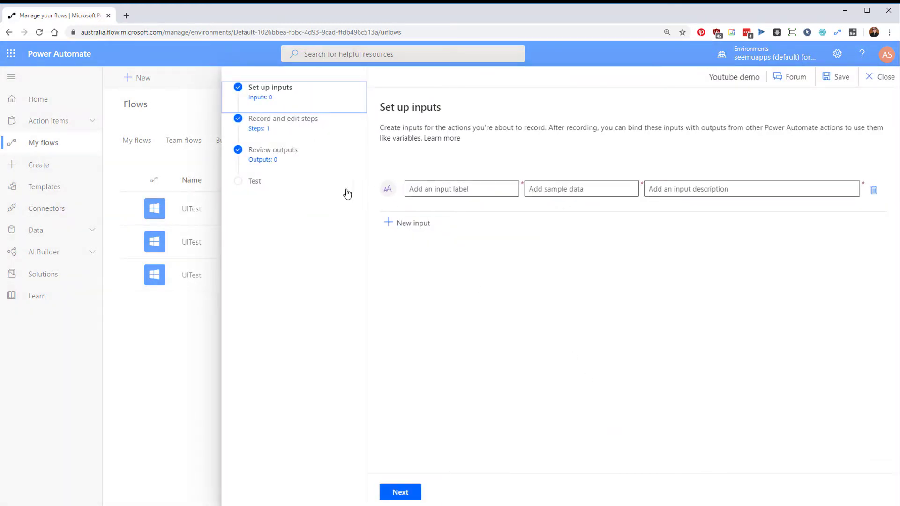
Define an input labelled "Text" with sample data "Hello world" and description "The text to write into notepad", and proceed to recording
left_click(433, 189)
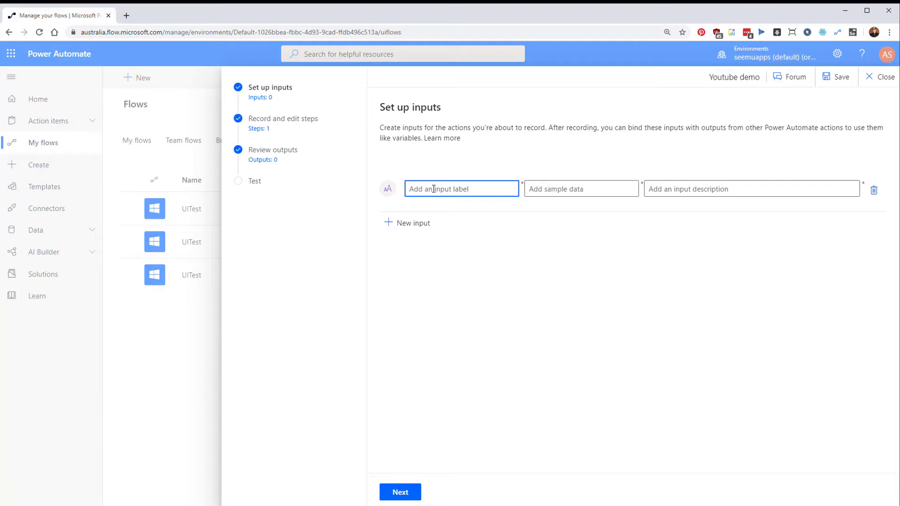
type("Text")
left_click(575, 188)
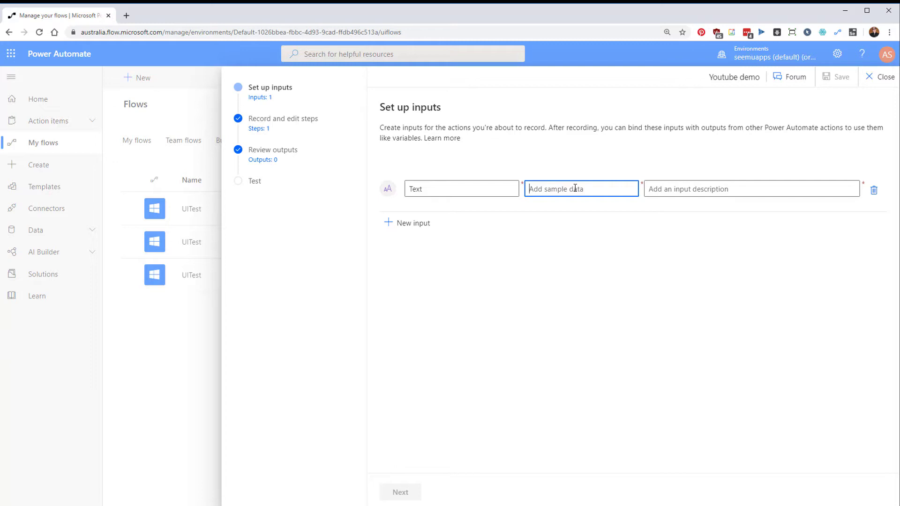
type("Hello world")
key("Tab")
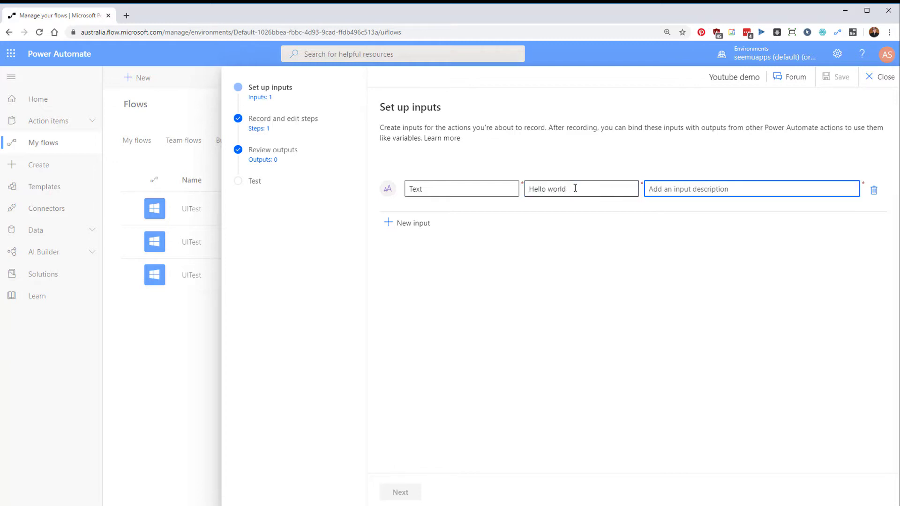
type("Th")
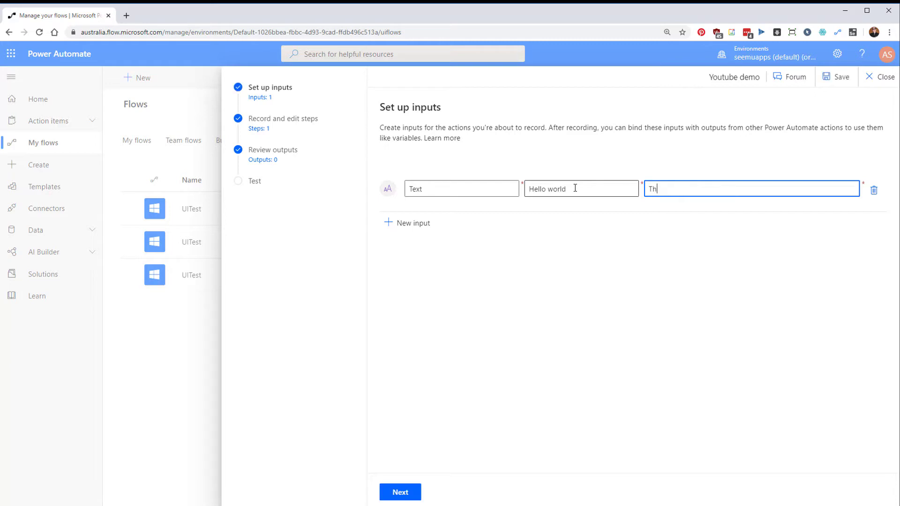
type("e text to write into notepad")
left_click(393, 493)
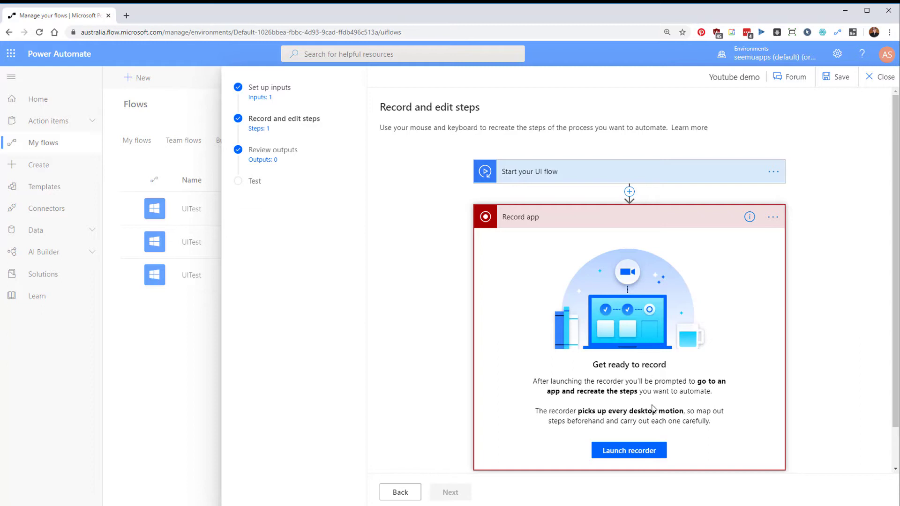
Launch the recorder, start recording and place the cursor in the blank Notepad document
left_click(642, 451)
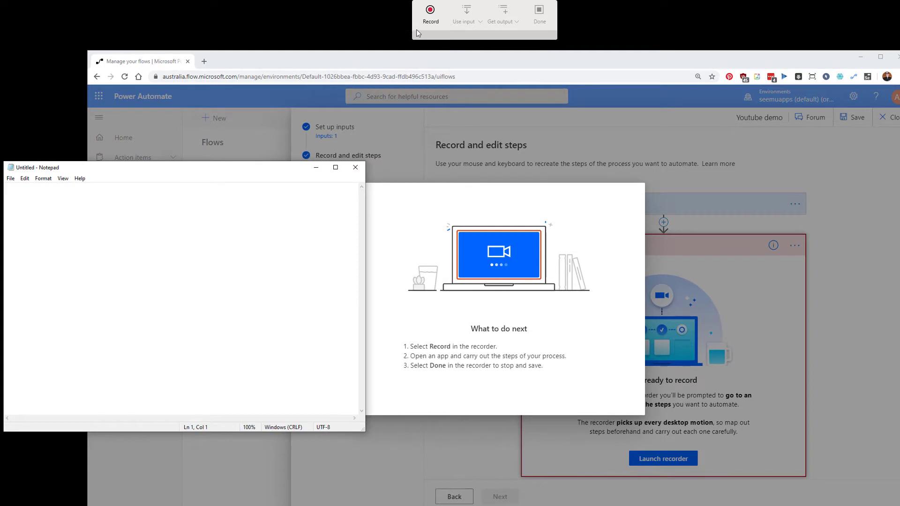
left_click(425, 20)
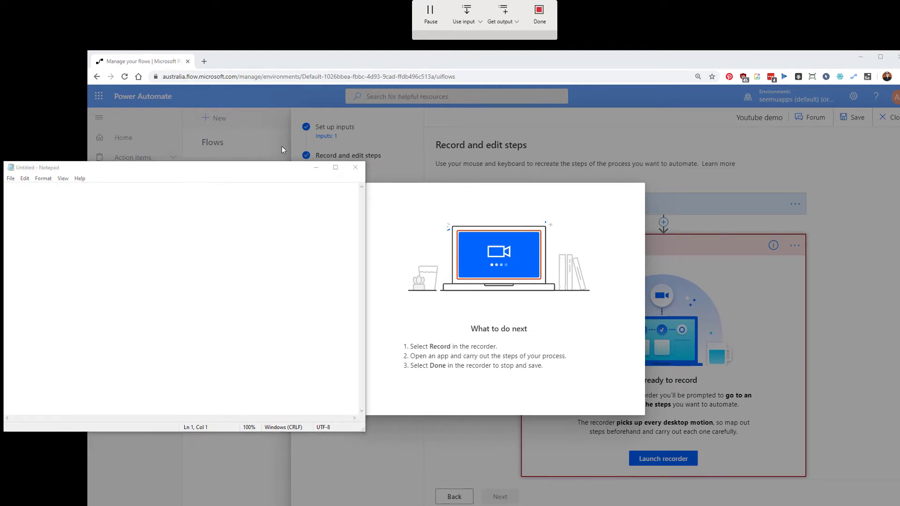
left_click(179, 208)
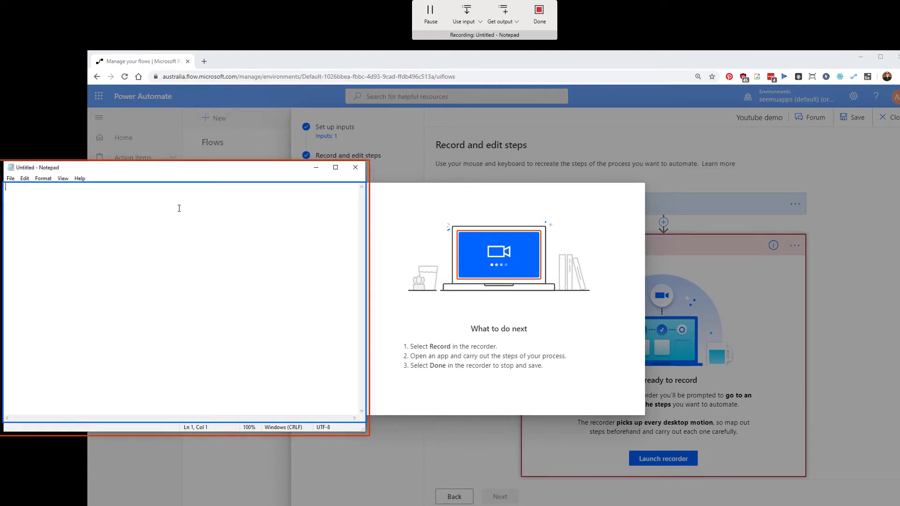
Record inserting the Text input into the Notepad document, finish the recording and close Notepad without saving
left_click(476, 24)
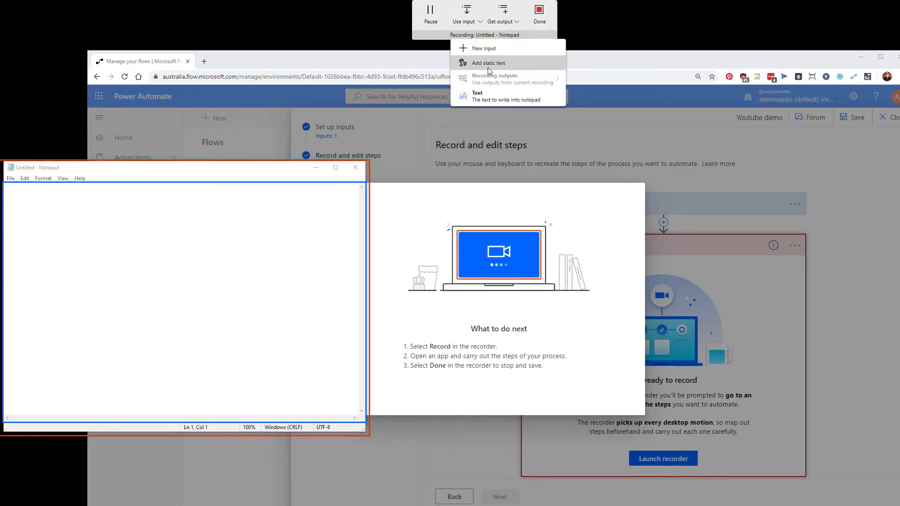
left_click(483, 99)
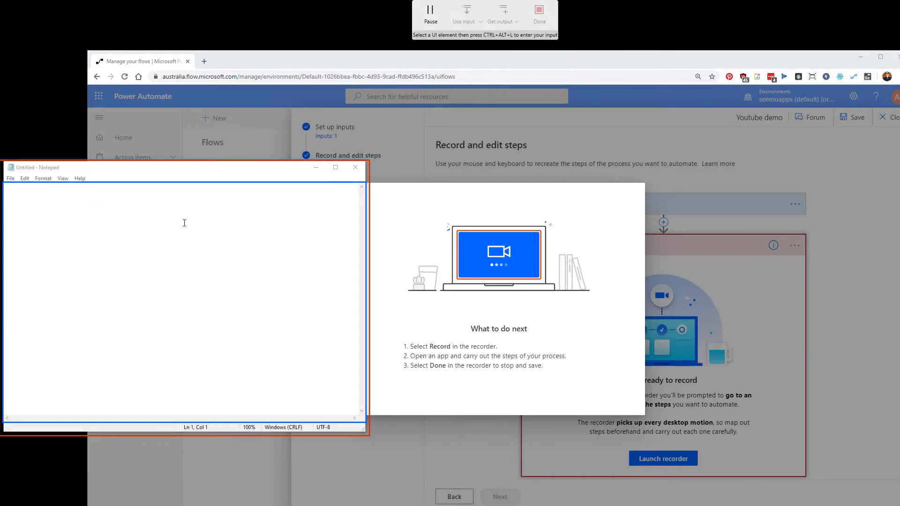
left_click(134, 213)
type("Hello world")
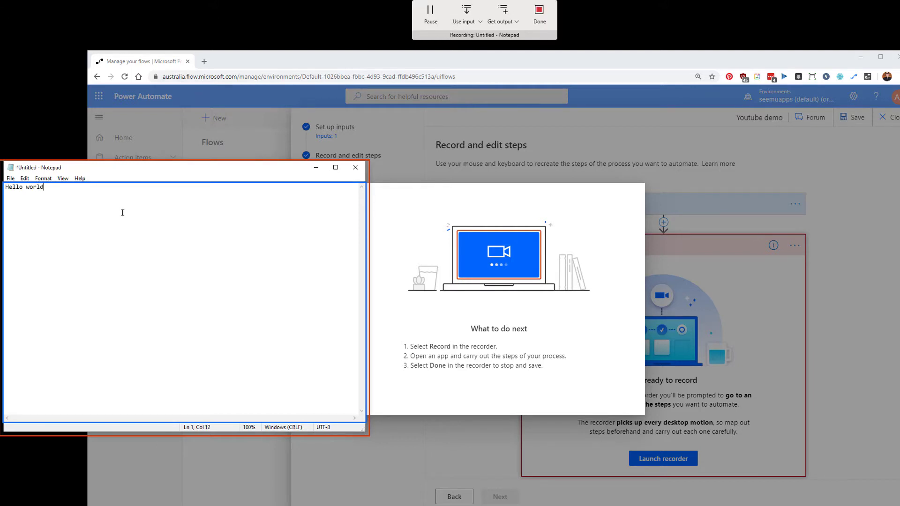
left_click(539, 17)
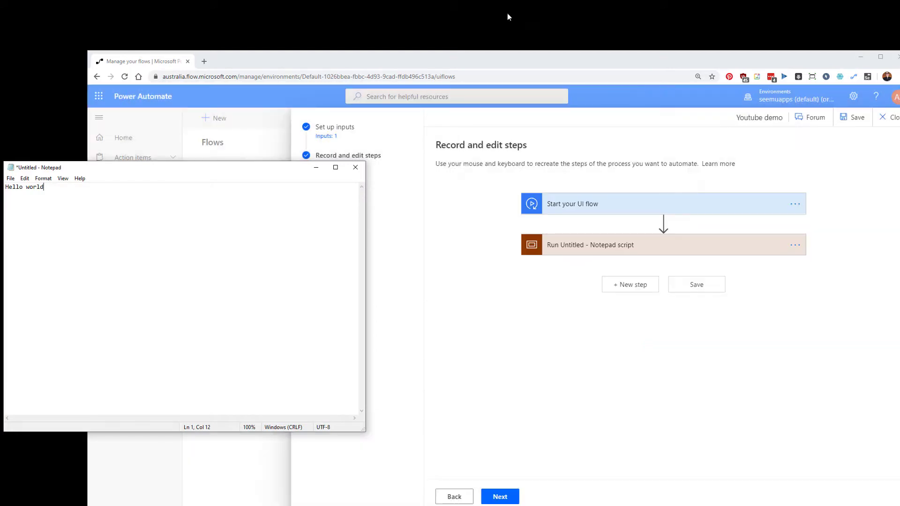
left_click(355, 167)
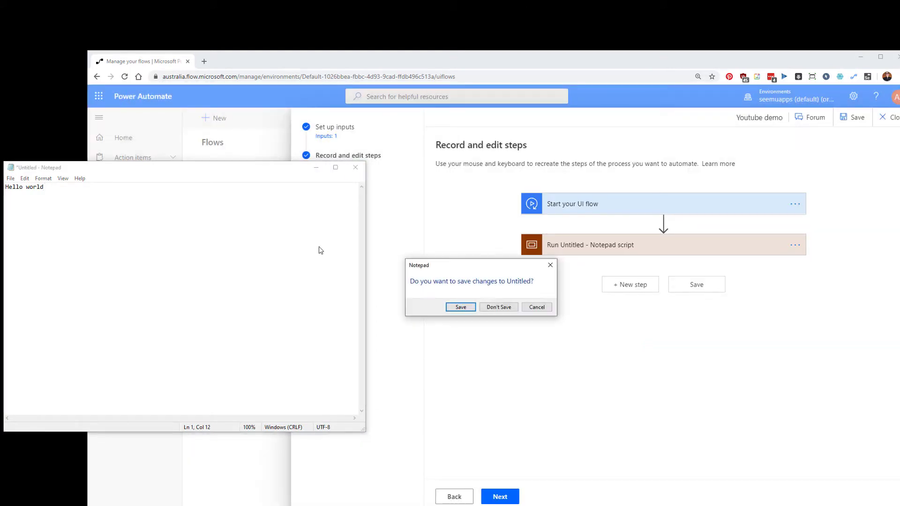
left_click(497, 306)
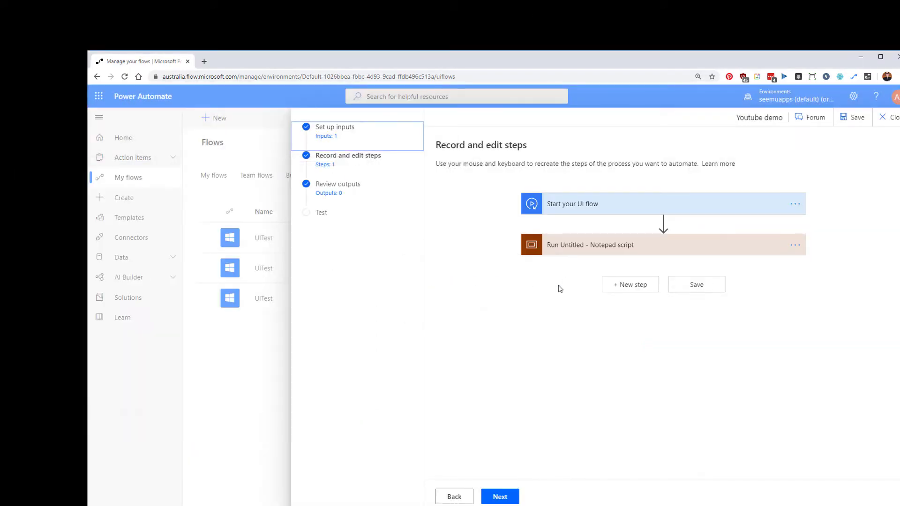
Examine the recorded Notepad script, including the details of its text insertion and left-click actions
left_click(594, 246)
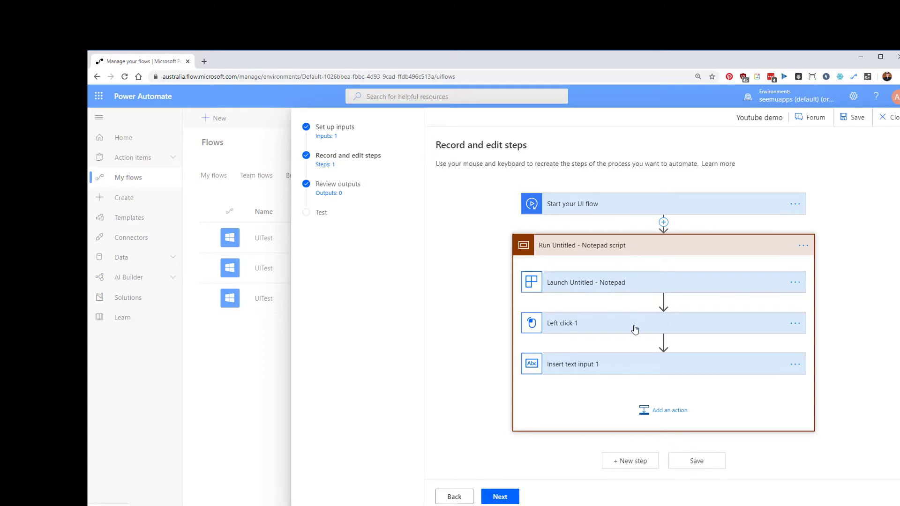
left_click(663, 360)
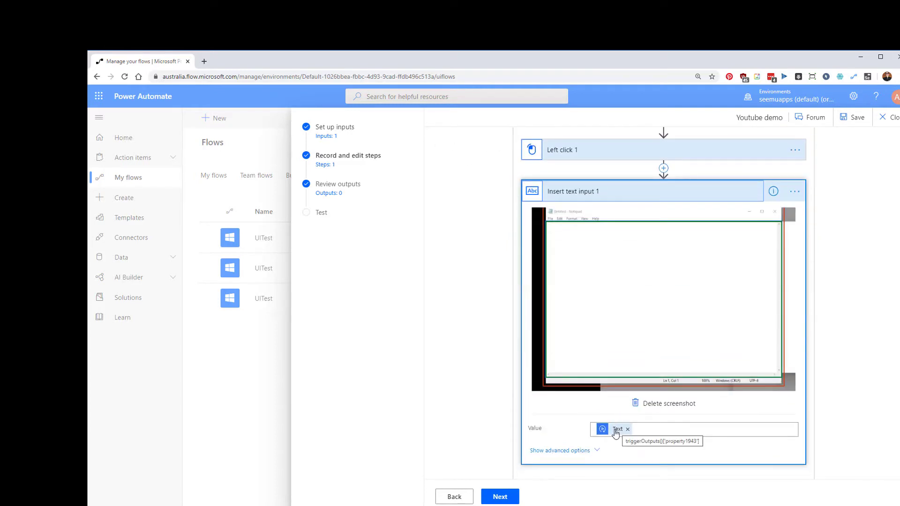
scroll(616, 434, "up", 1)
scroll(616, 435, "down", 1)
scroll(617, 432, "up", 1)
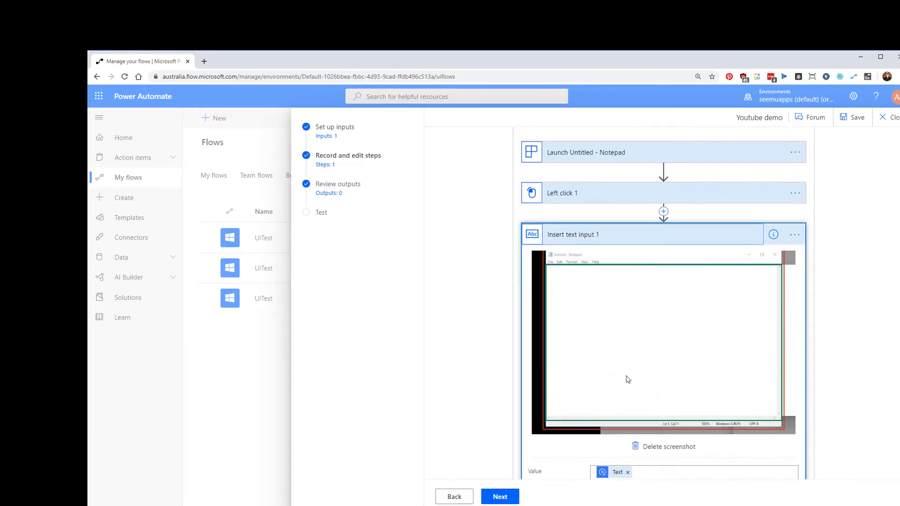
left_click(605, 201)
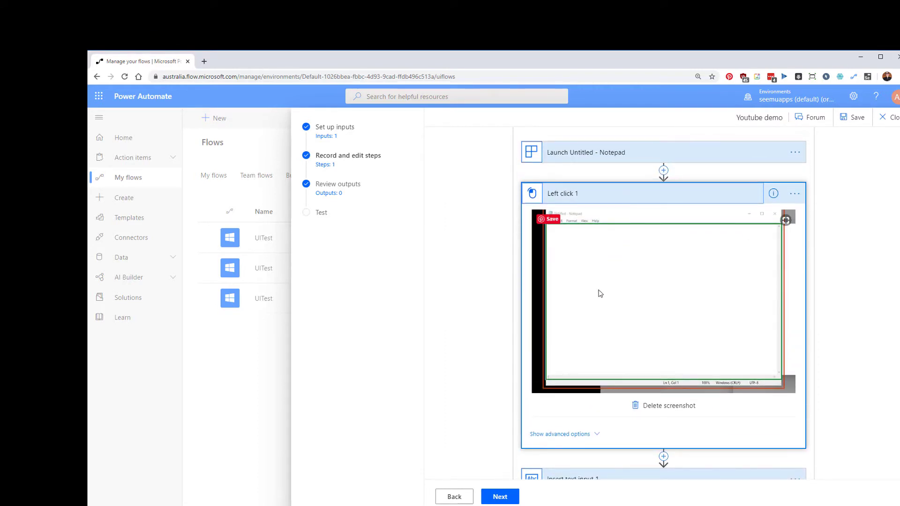
scroll(600, 293, "down", 5)
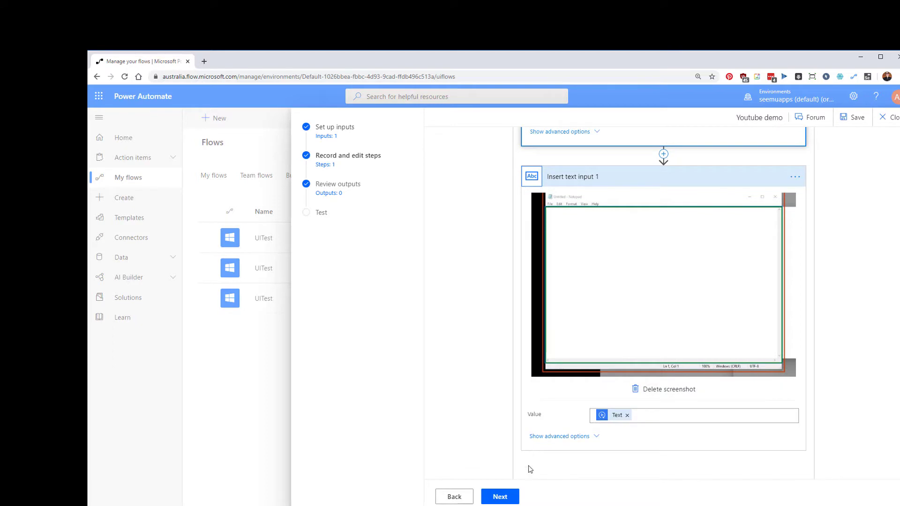
Continue past the outputs review to the test stage and test the flow with a first name as the Text value
left_click(510, 497)
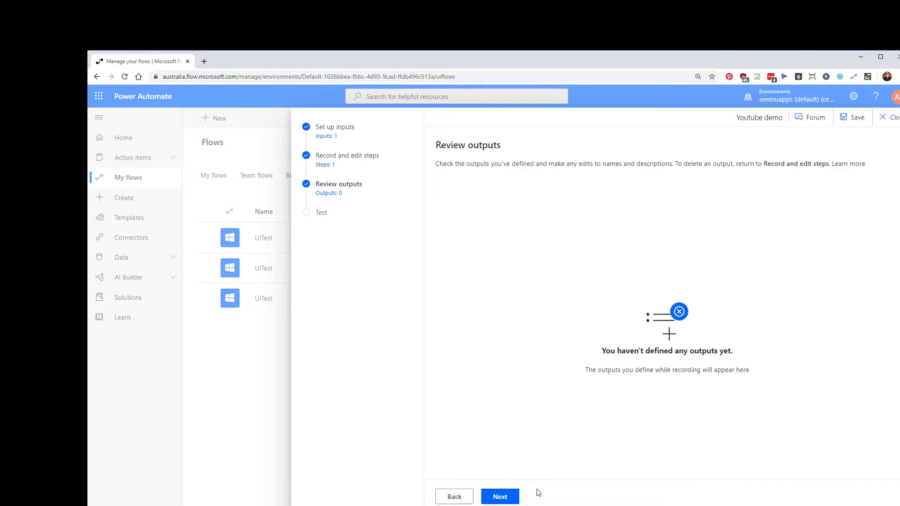
left_click(513, 496)
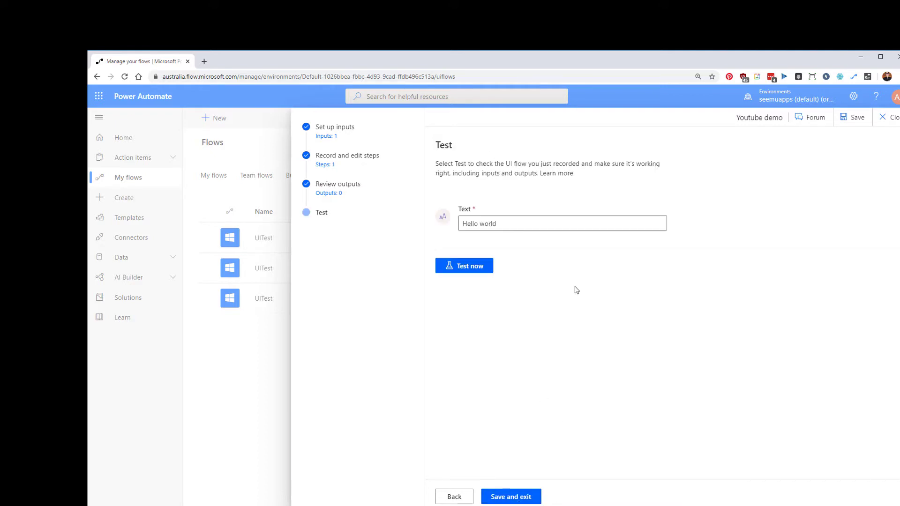
left_click(500, 224)
left_click_drag(500, 223, 414, 225)
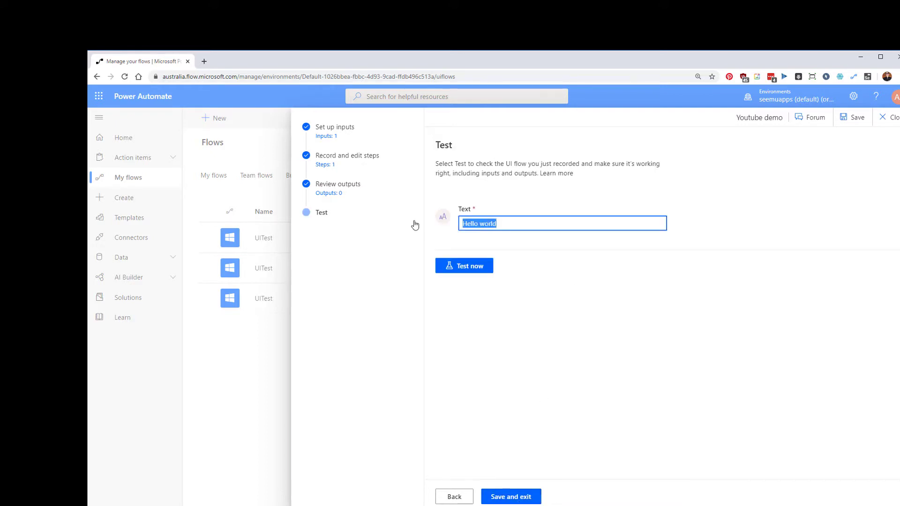
type("Andrew")
left_click(465, 266)
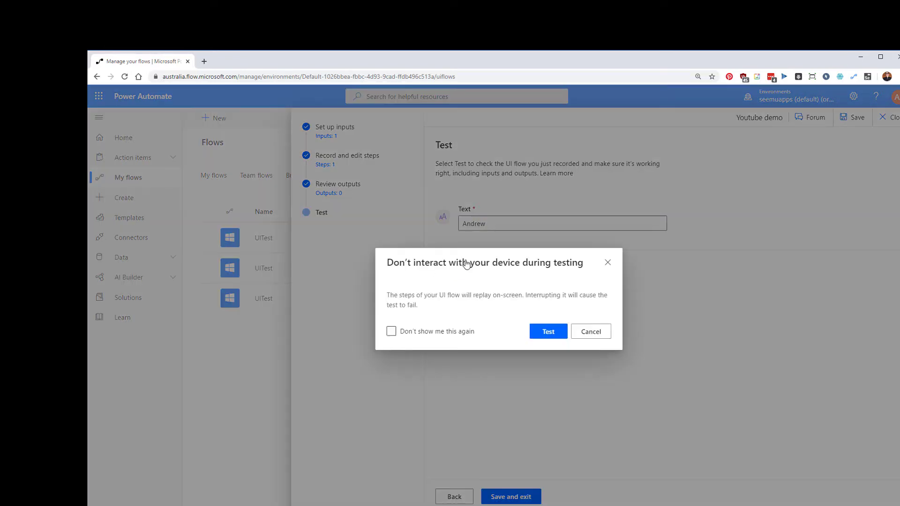
left_click(545, 332)
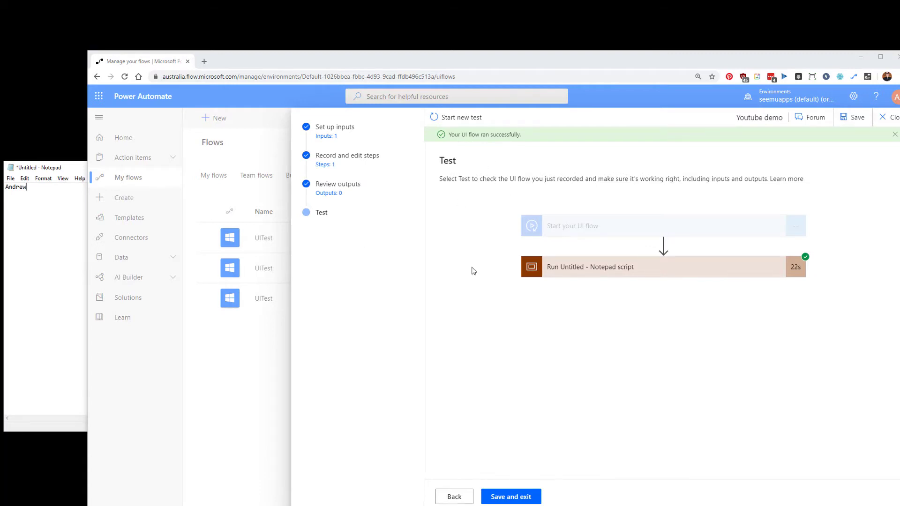
Save and exit the tested flow, and close the Notepad window without saving its contents
left_click(534, 497)
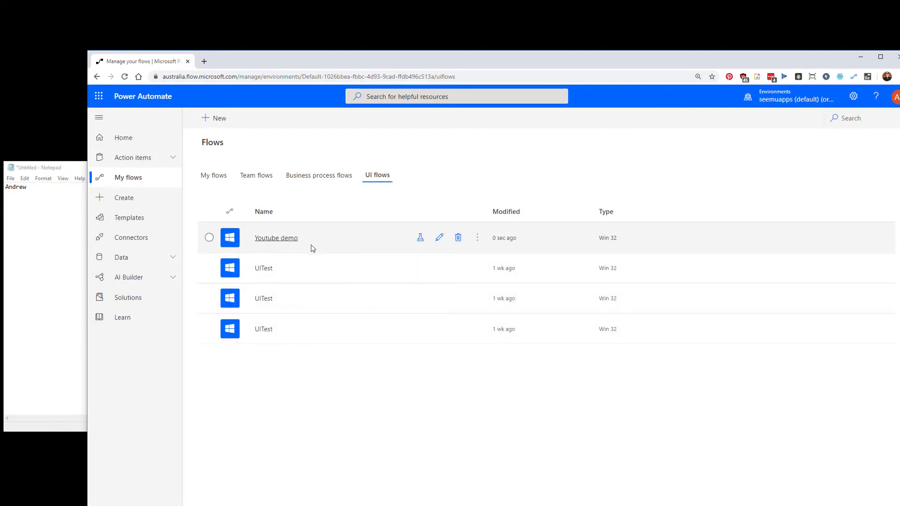
key("alt+Tab")
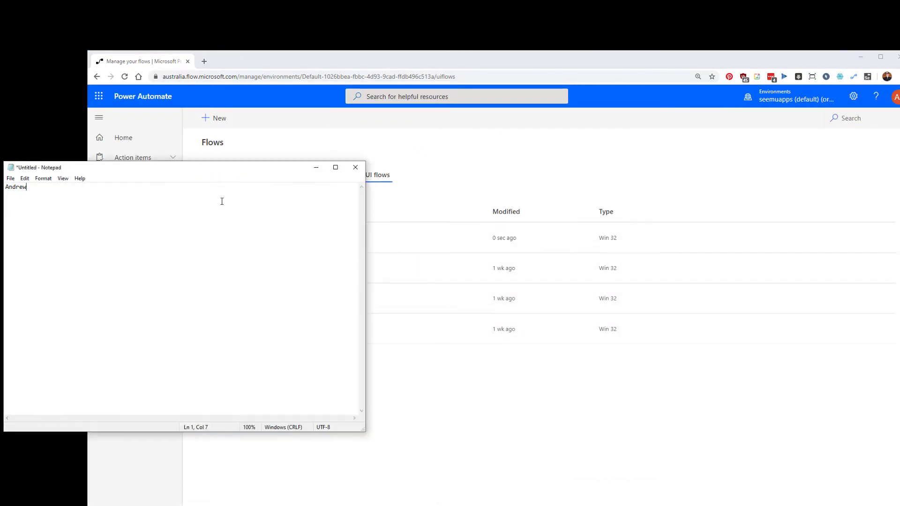
left_click(355, 167)
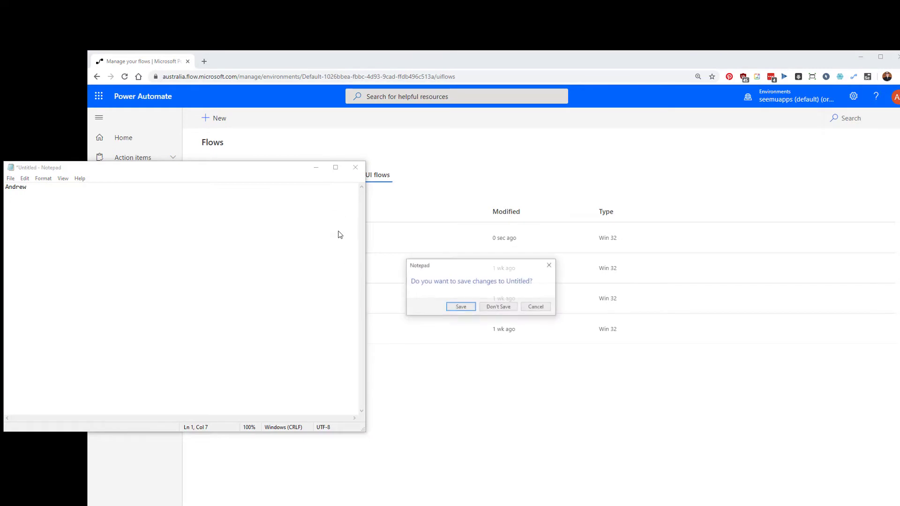
left_click(498, 308)
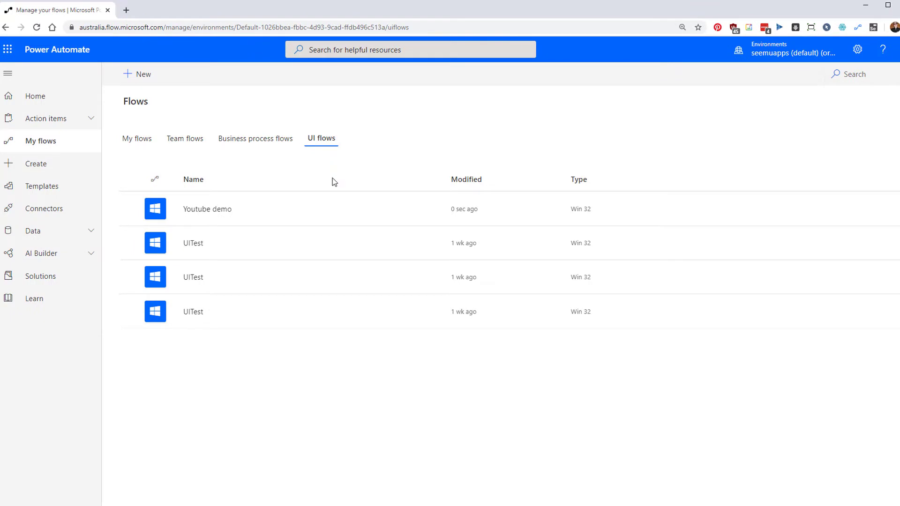
Start creating a new UI flow of the Web app type
left_click(146, 84)
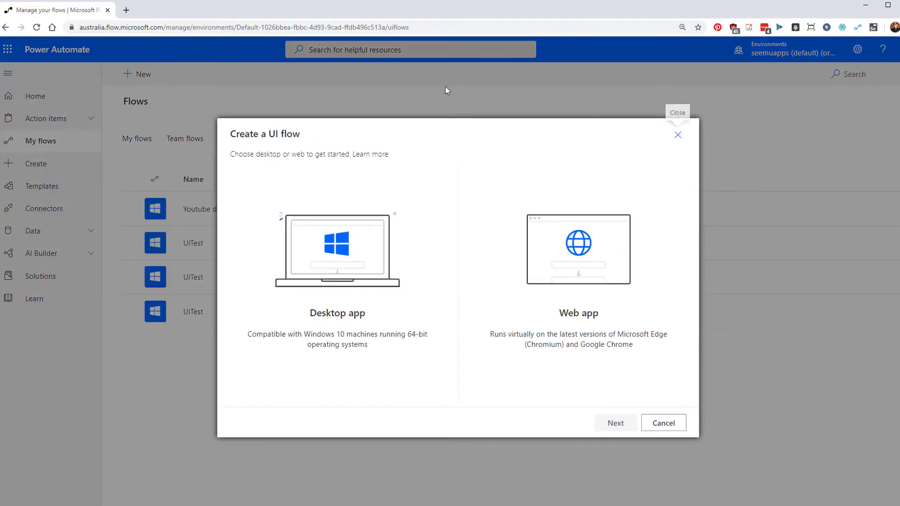
left_click(591, 256)
left_click(614, 423)
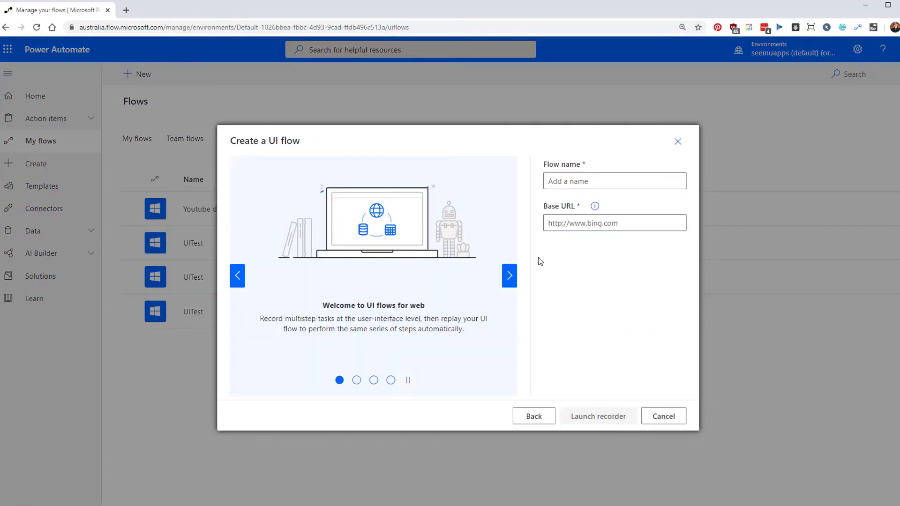
left_click(570, 180)
type("Yout")
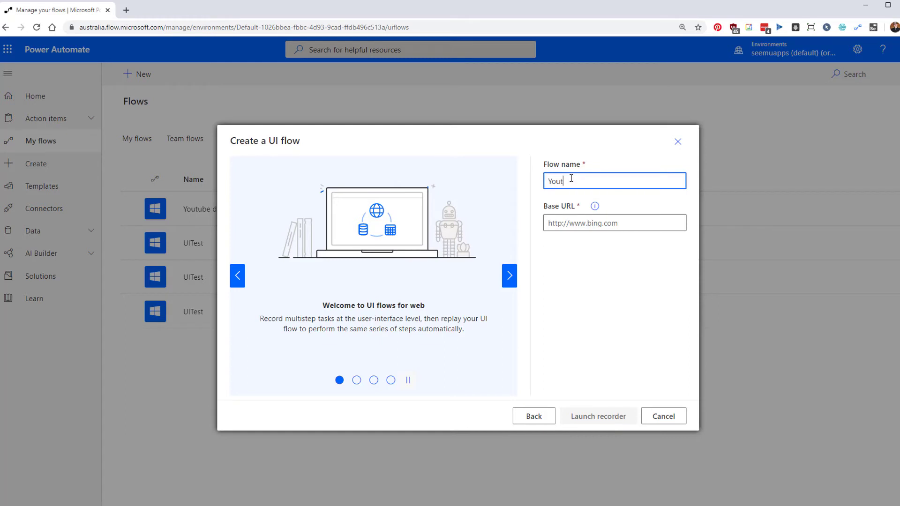
type("ubeFlowWeb")
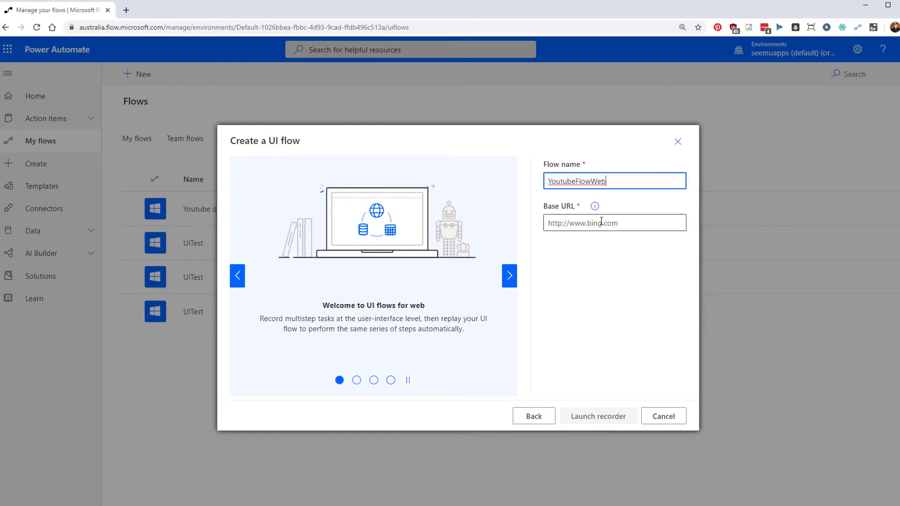
left_click(601, 222)
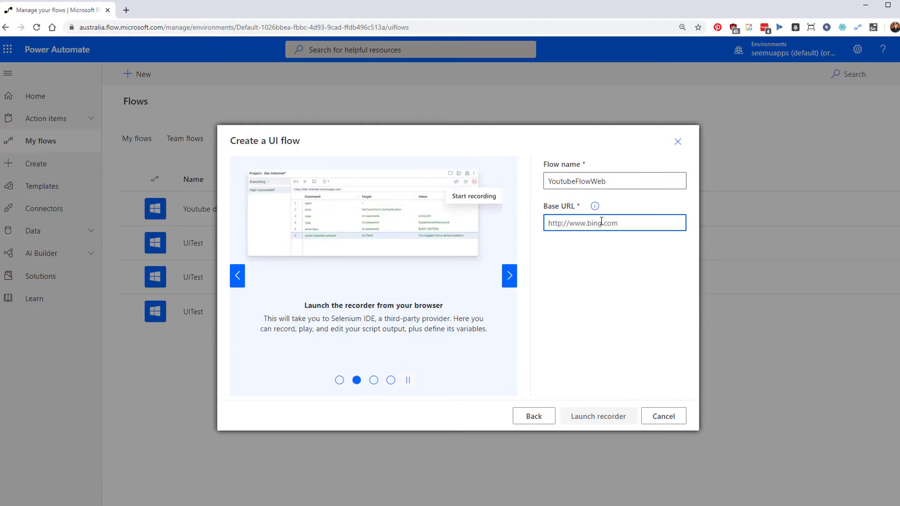
type("www.")
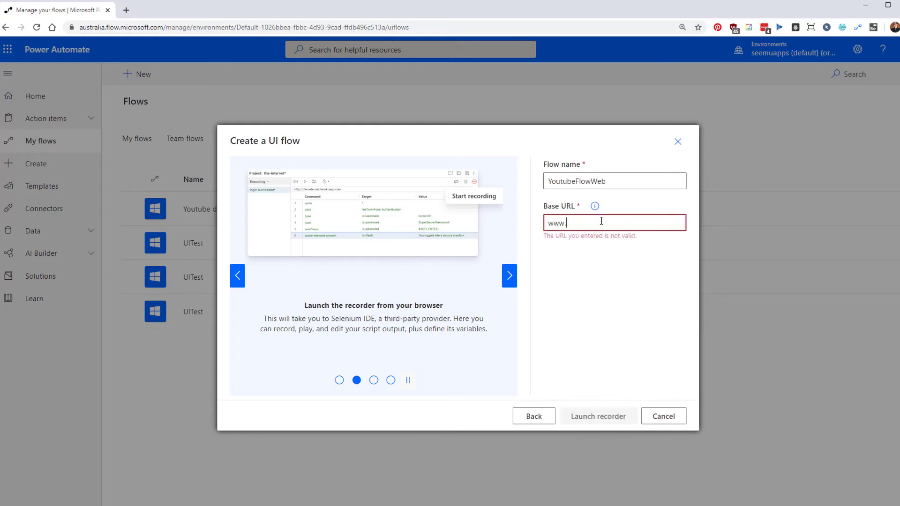
type("google.com")
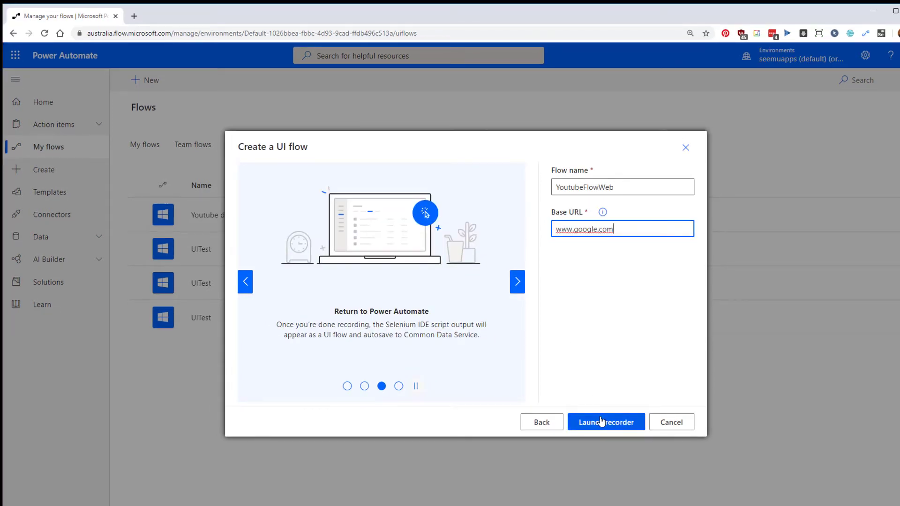
left_click(601, 421)
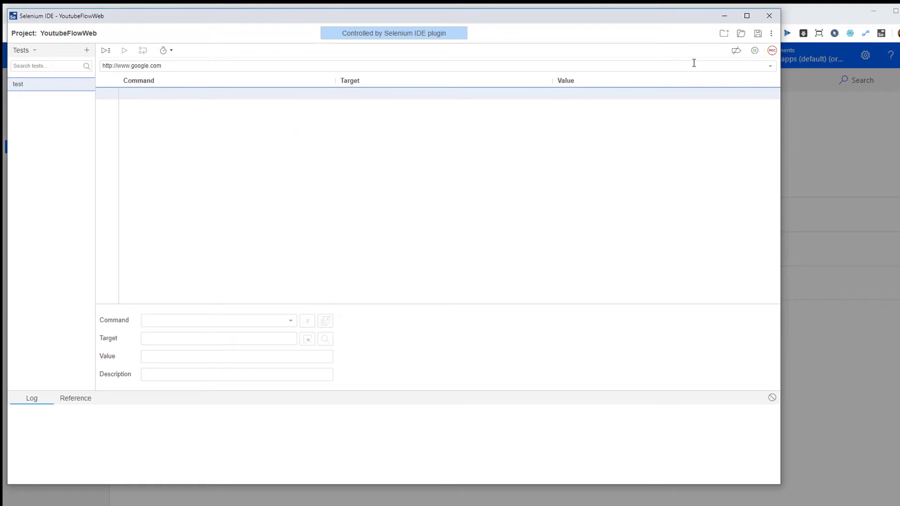
Start recording the test and search Google for "seemu automation youtube"
left_click(772, 53)
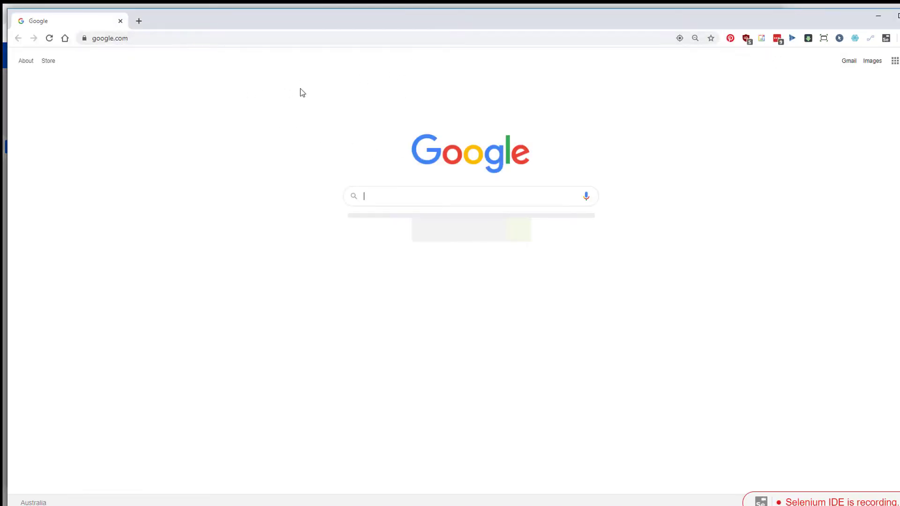
left_click(381, 200)
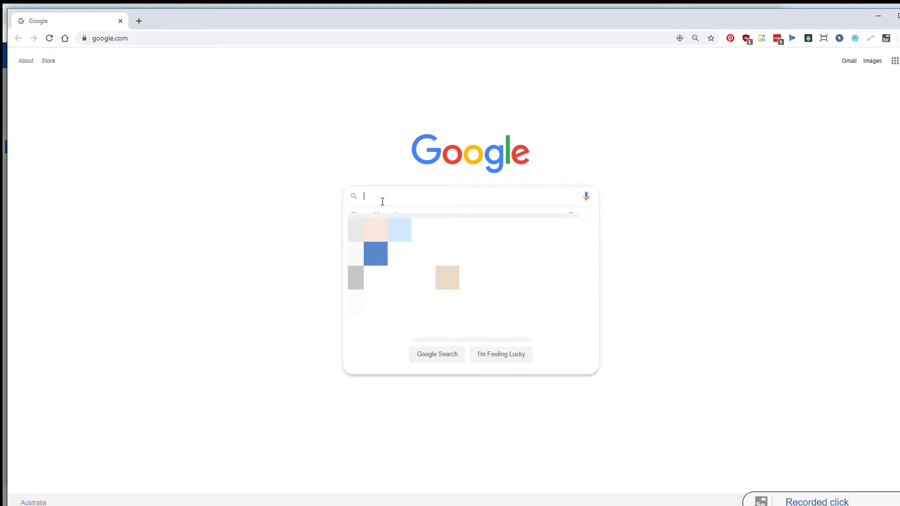
type("seemu au")
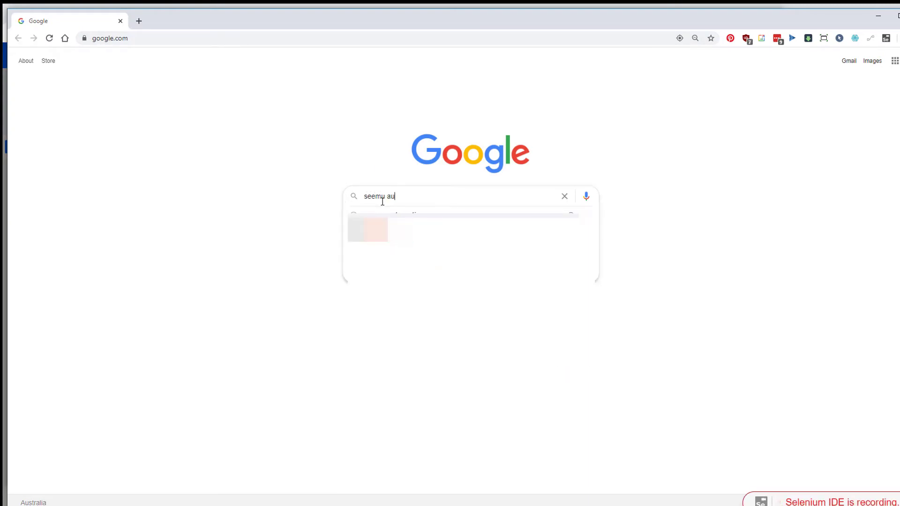
type("tomatio")
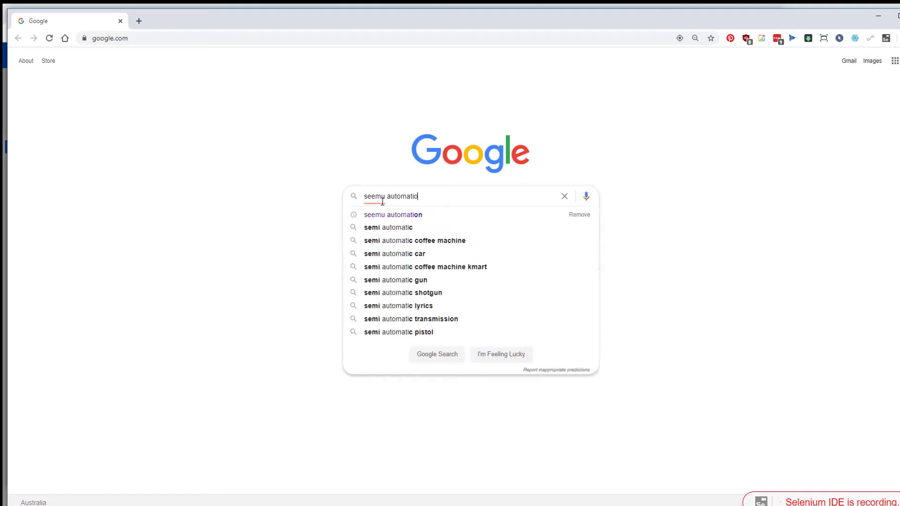
type("n youtube")
key("Return")
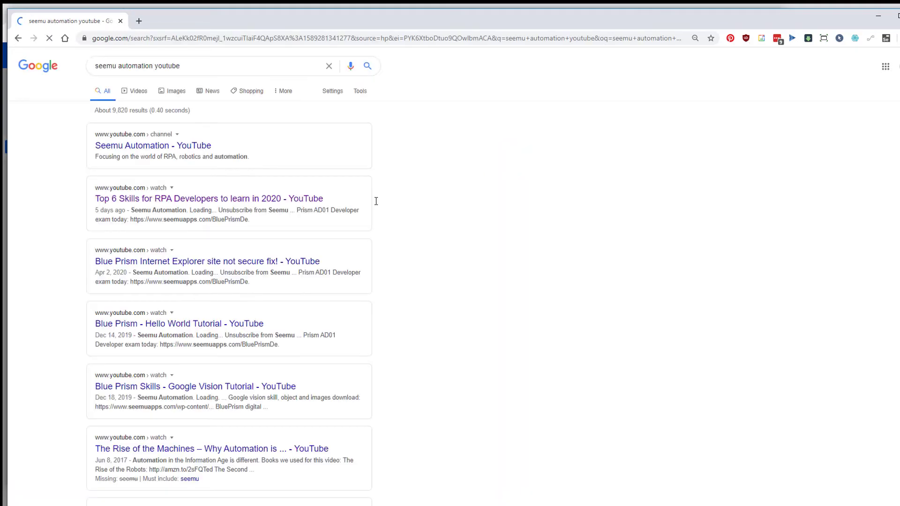
Record opening the "Top 6 Skills for RPA Developers to learn in 2020" result and toggling its video playback, and stop the recording in Selenium IDE
left_click(311, 199)
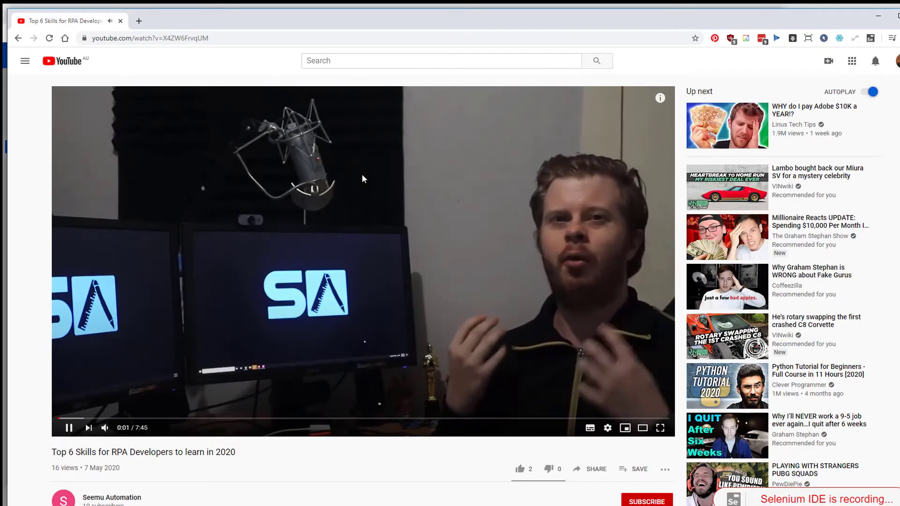
left_click(363, 175)
key("alt+Tab")
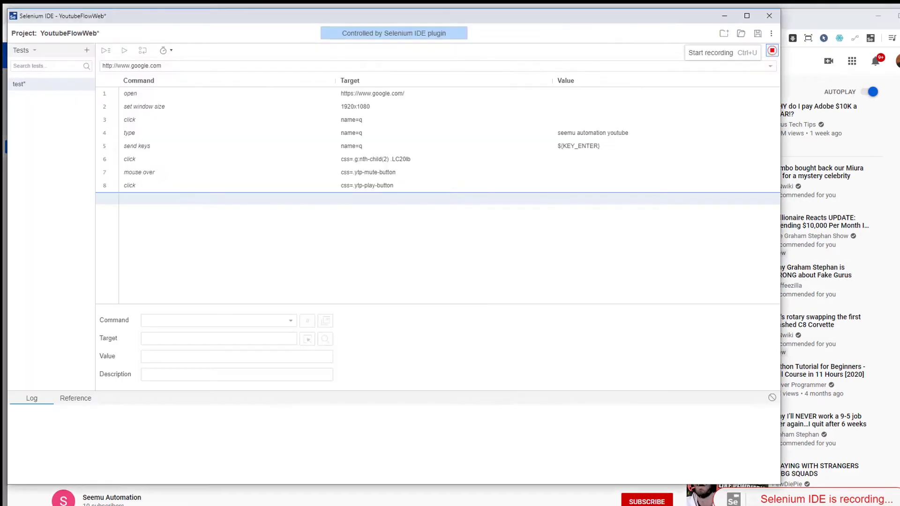
left_click(771, 51)
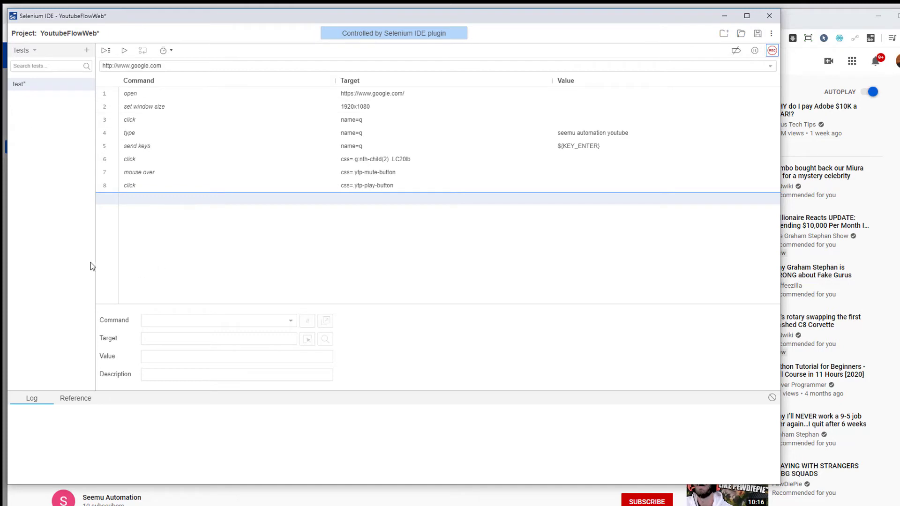
Play back the recorded test, dismiss the attempt to close without saving, and save the project to Power Automate
left_click(124, 51)
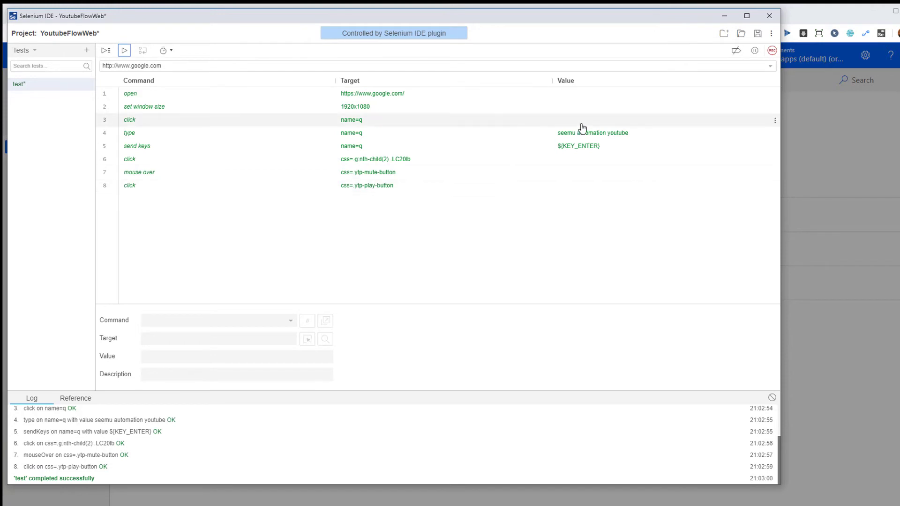
left_click(769, 15)
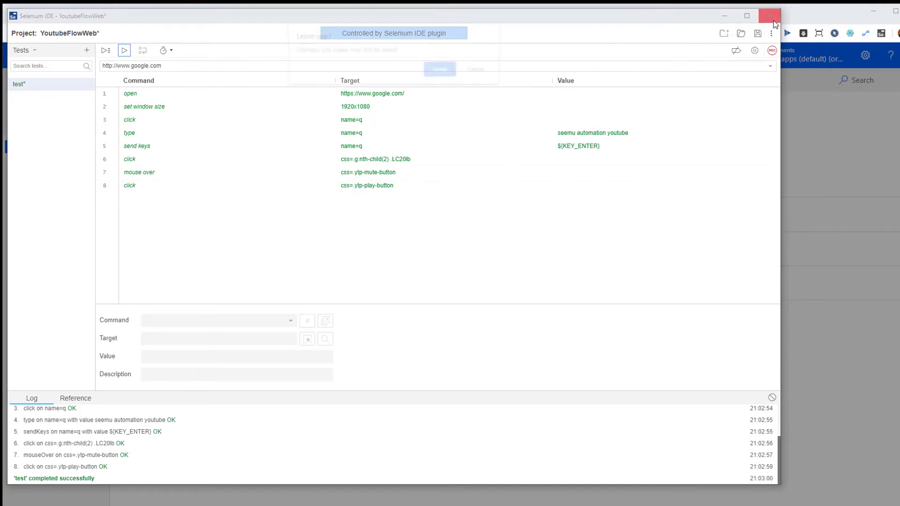
left_click(479, 70)
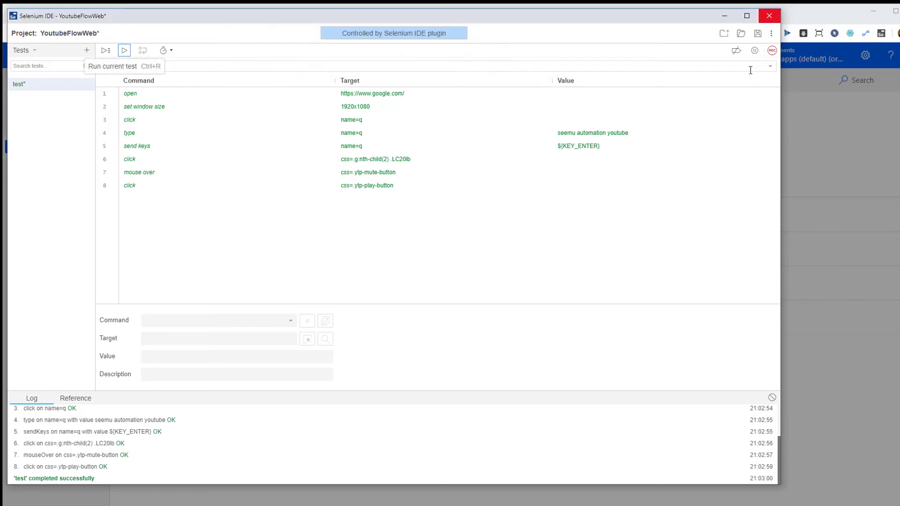
left_click(758, 37)
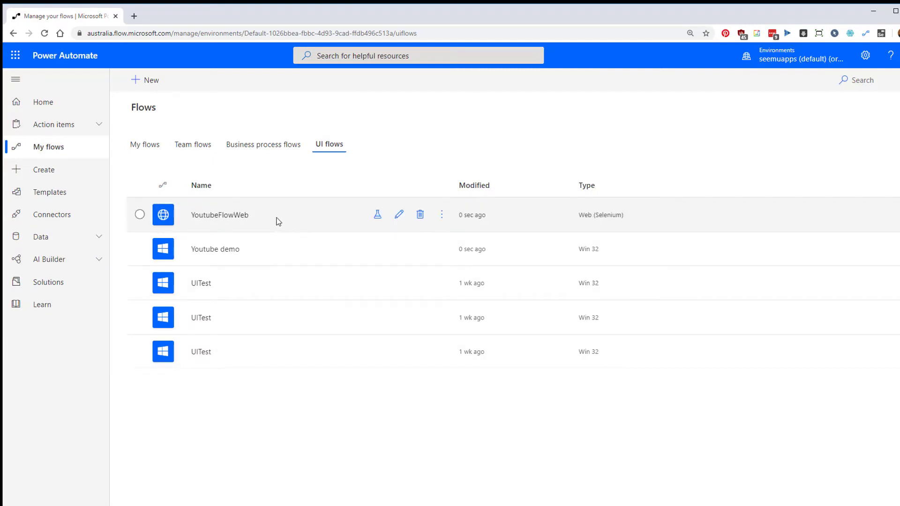
Open the saved YoutubeFlowWeb flow for editing in Selenium IDE and reposition its window over the flow details page
left_click(234, 216)
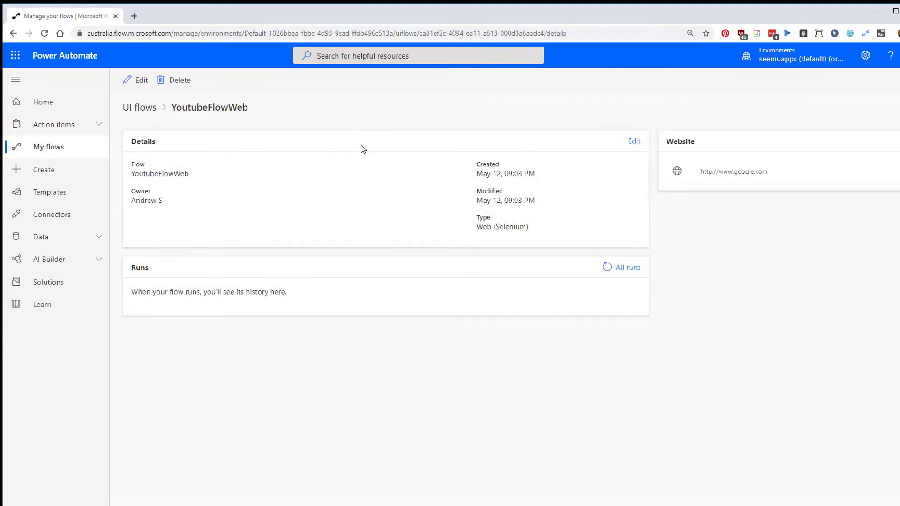
left_click(133, 84)
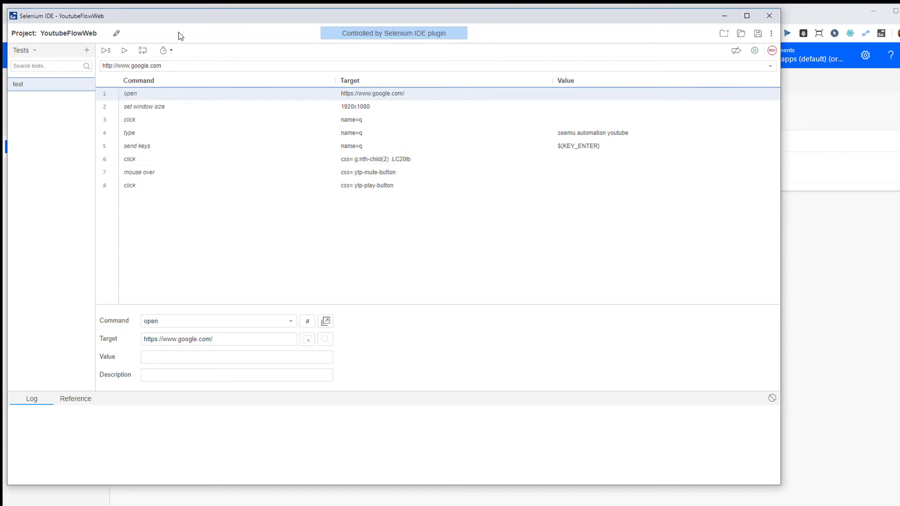
left_click_drag(173, 24, 242, 52)
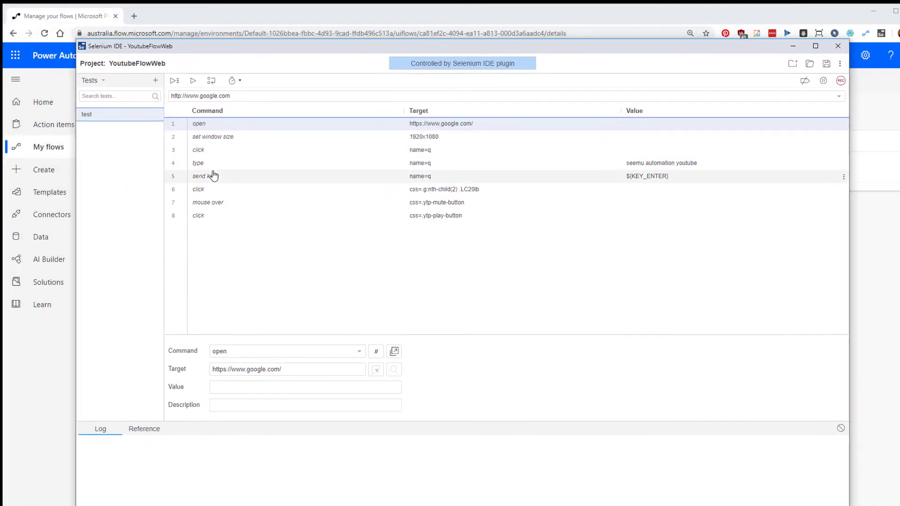